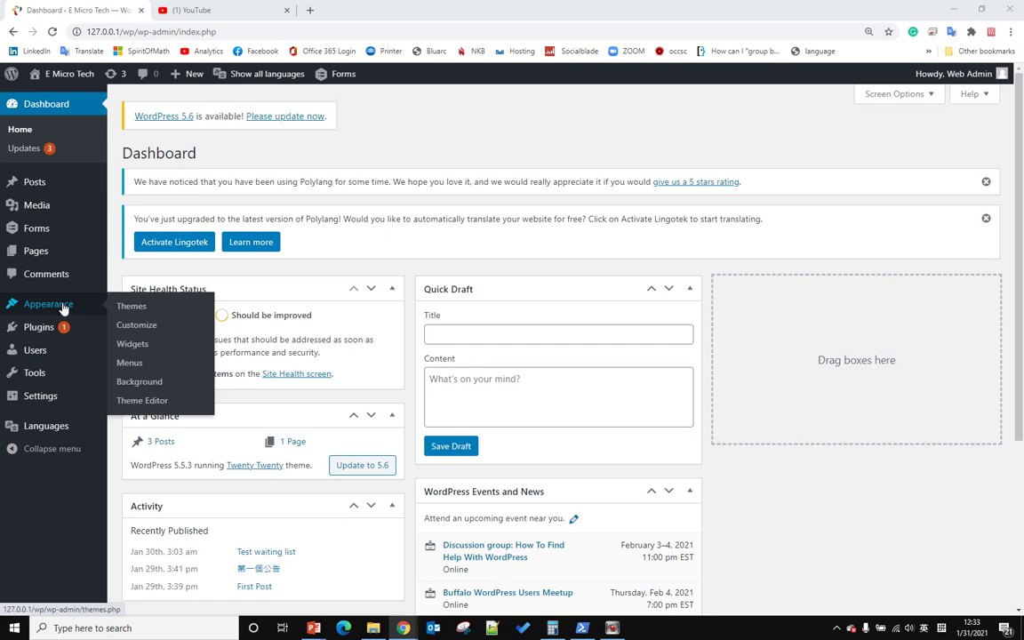
- Go to Appearance > Menus and review the MenuEn structure, which holds only Home
click(129, 363)
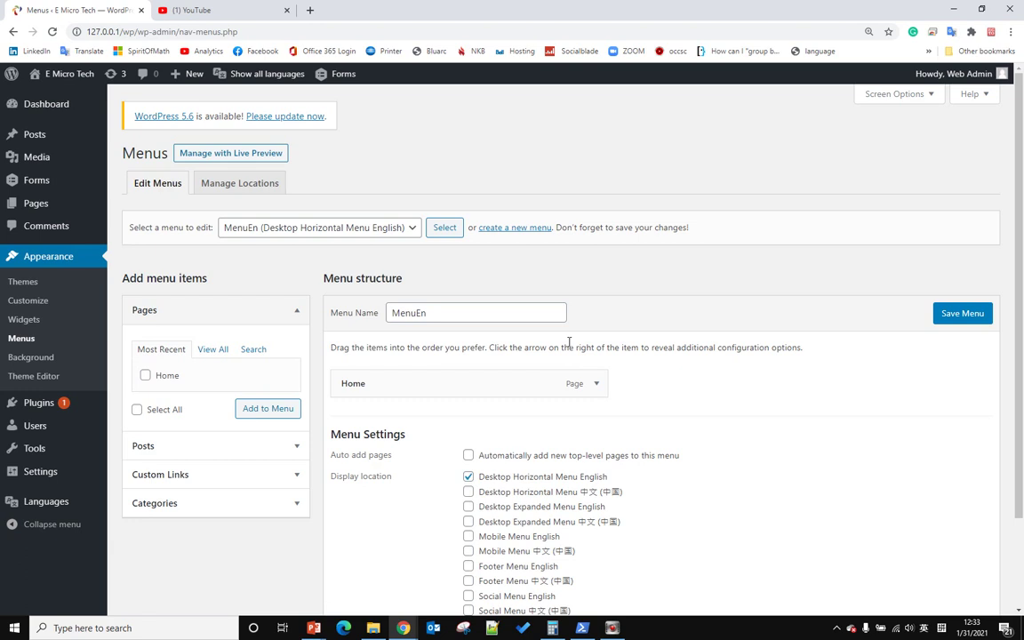
scroll(568, 343, down, 1)
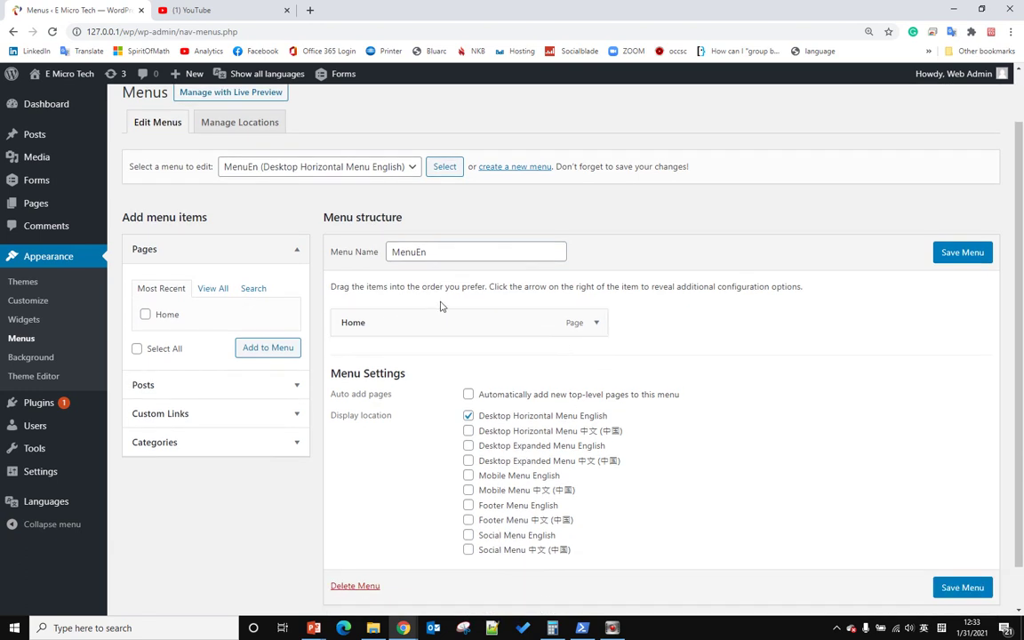
scroll(441, 306, up, 1)
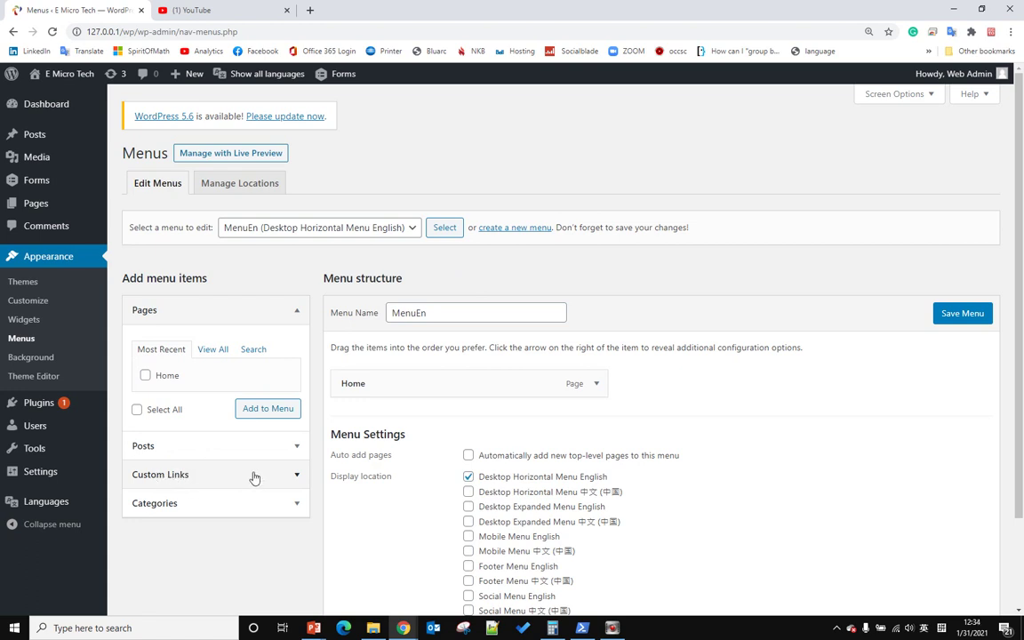
click(295, 477)
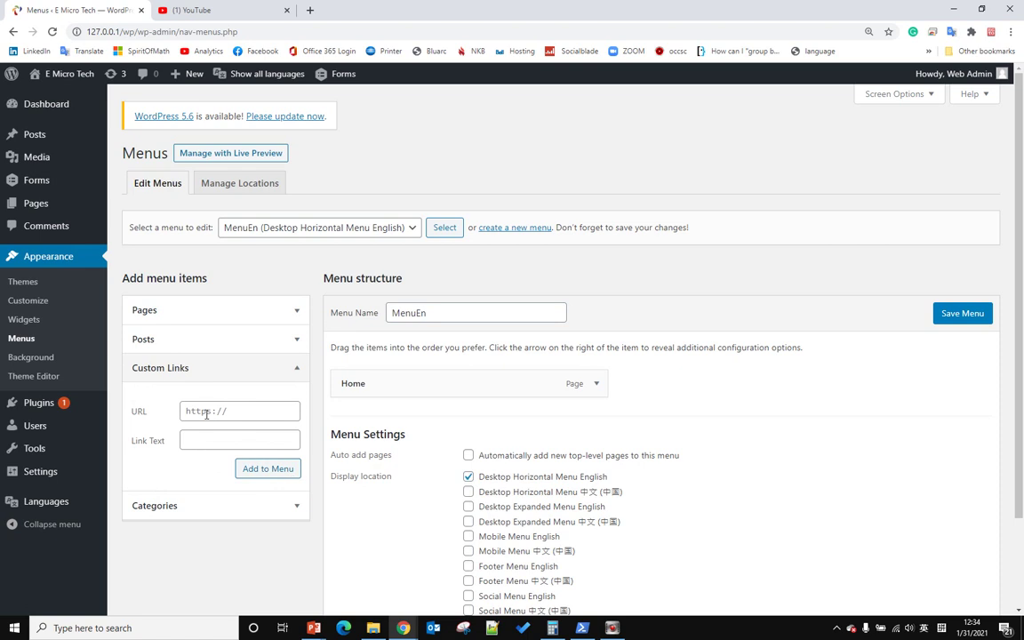
click(206, 413)
click(233, 9)
click(227, 31)
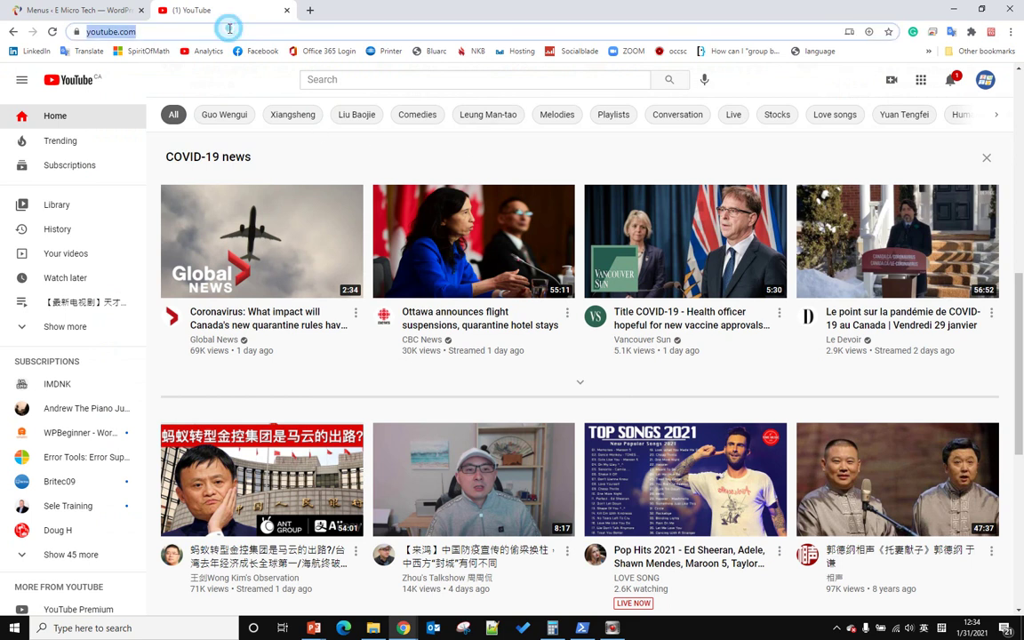
right_click(214, 31)
click(249, 110)
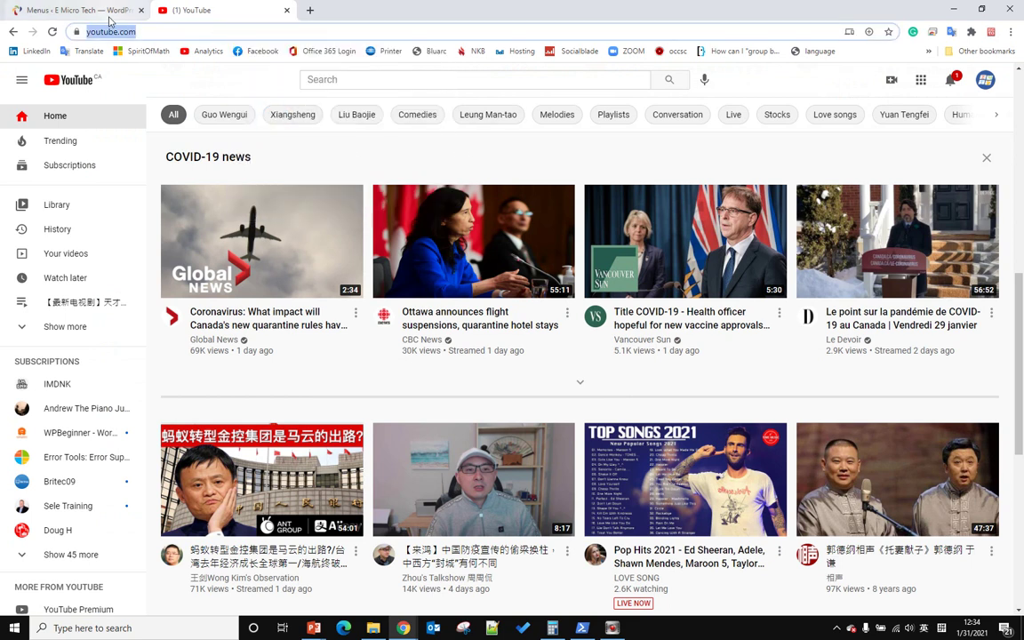
click(89, 11)
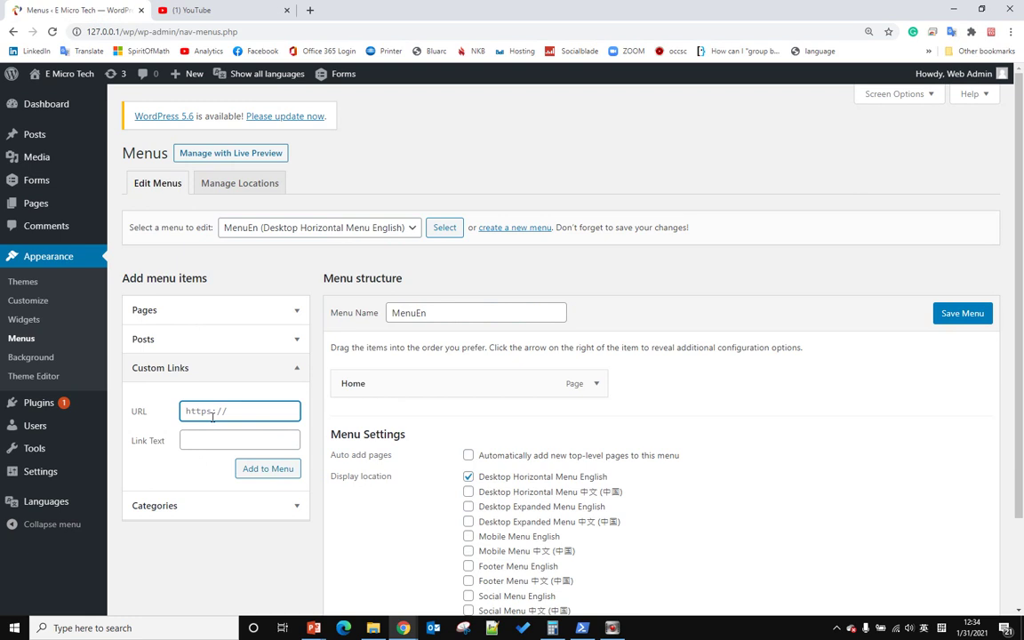
text(https://www.youtube.com/)
- Label the link 'Youtube Link', add it to MenuEn below Home, and save the menu
click(206, 438)
text(Youtube Link)
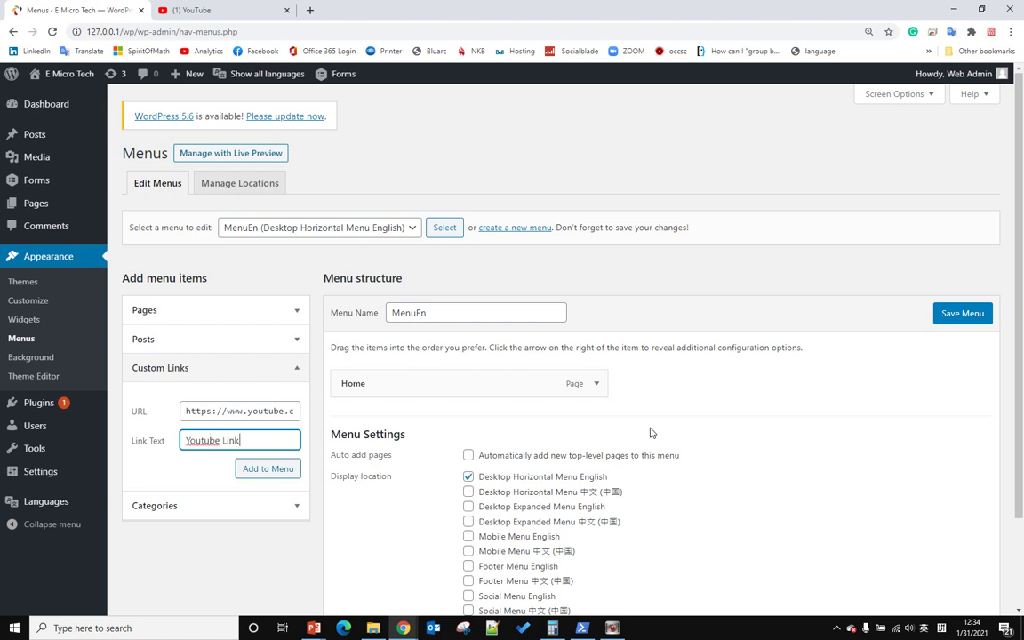
click(279, 468)
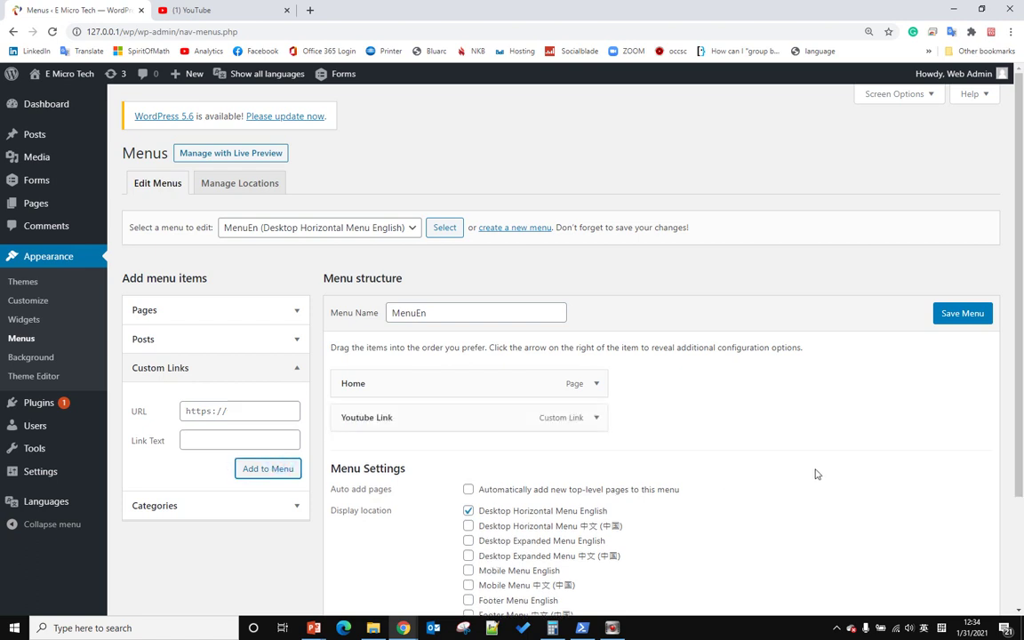
click(595, 417)
scroll(764, 432, down, 1)
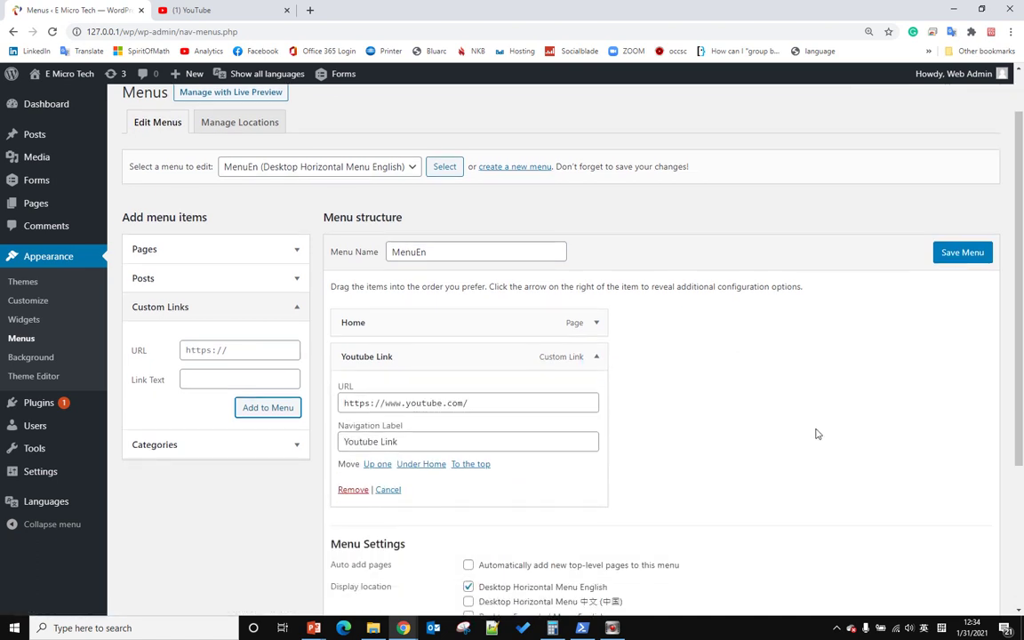
click(969, 255)
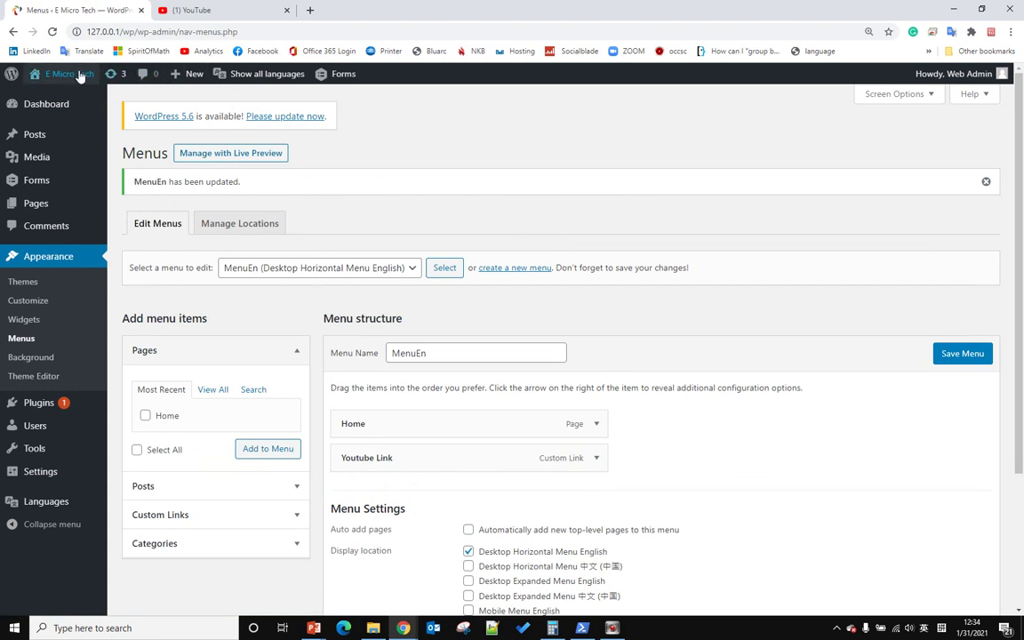
- Open the live site from Visit Site in a new browser tab
right_click(46, 98)
click(59, 108)
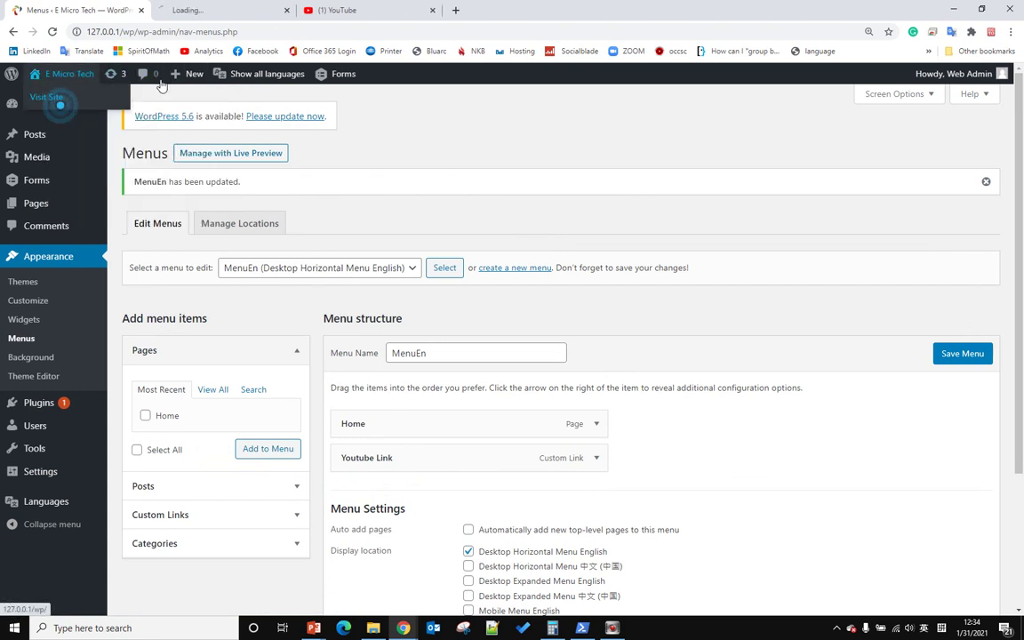
click(189, 15)
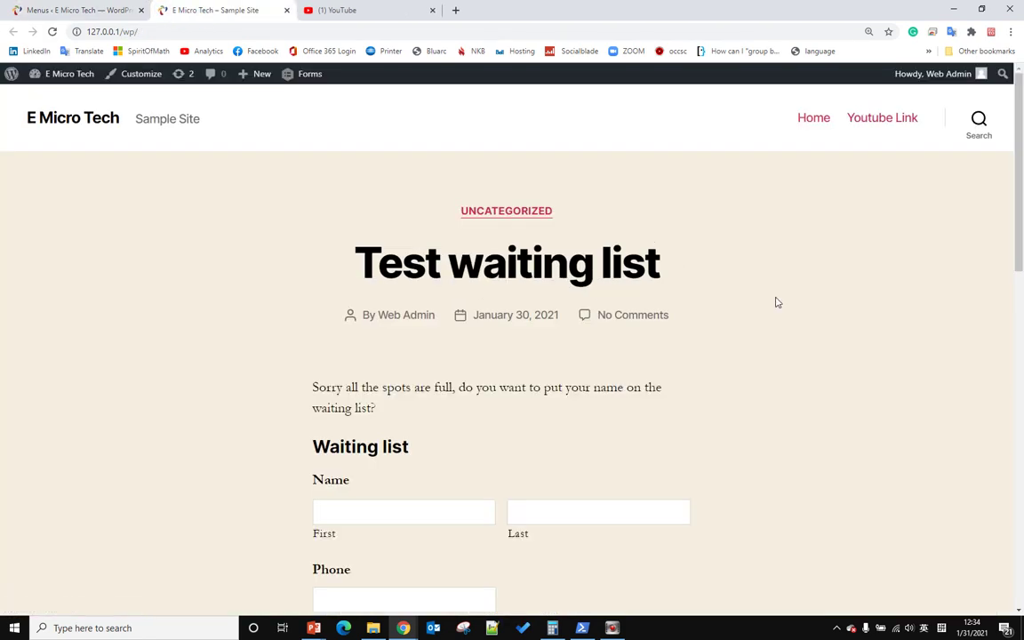
- Follow Youtube Link in the site header, go back, and close the leftover YouTube tab
click(878, 117)
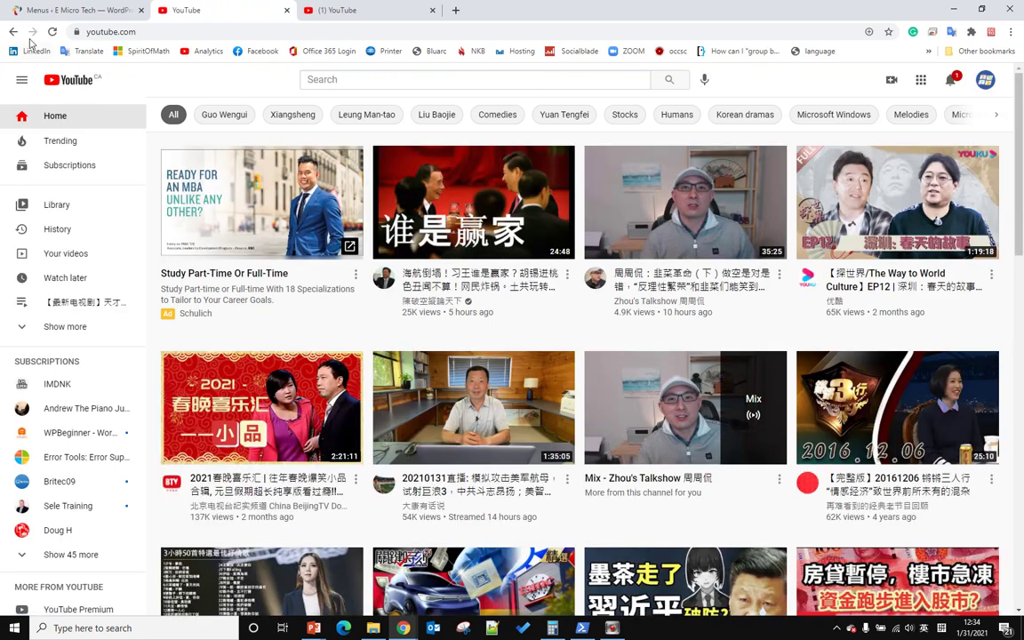
click(13, 31)
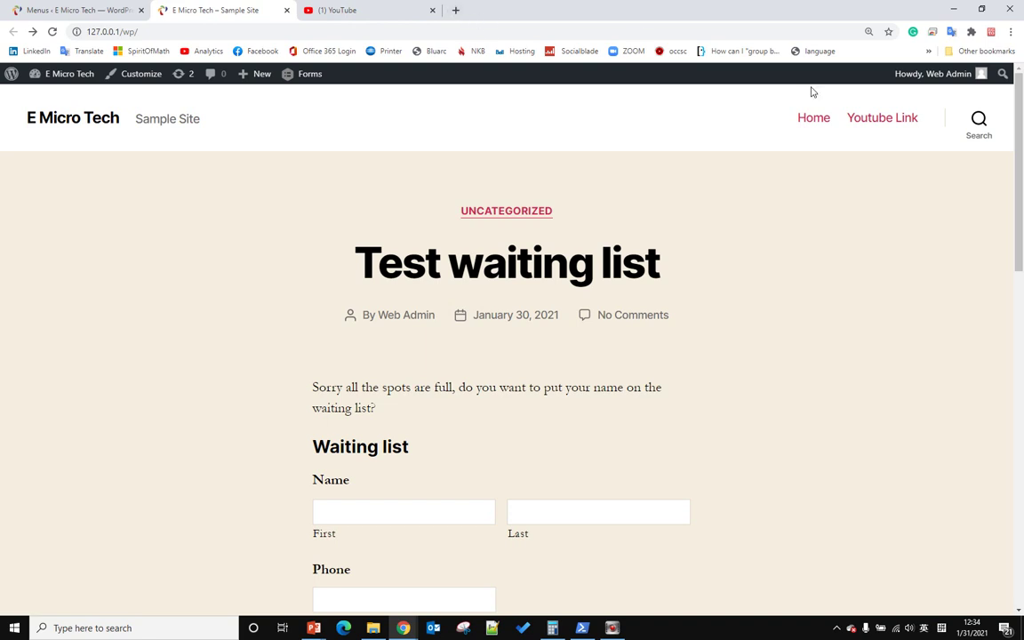
click(432, 10)
- Enable the Link Target property in the menu editor's Screen Options
click(106, 10)
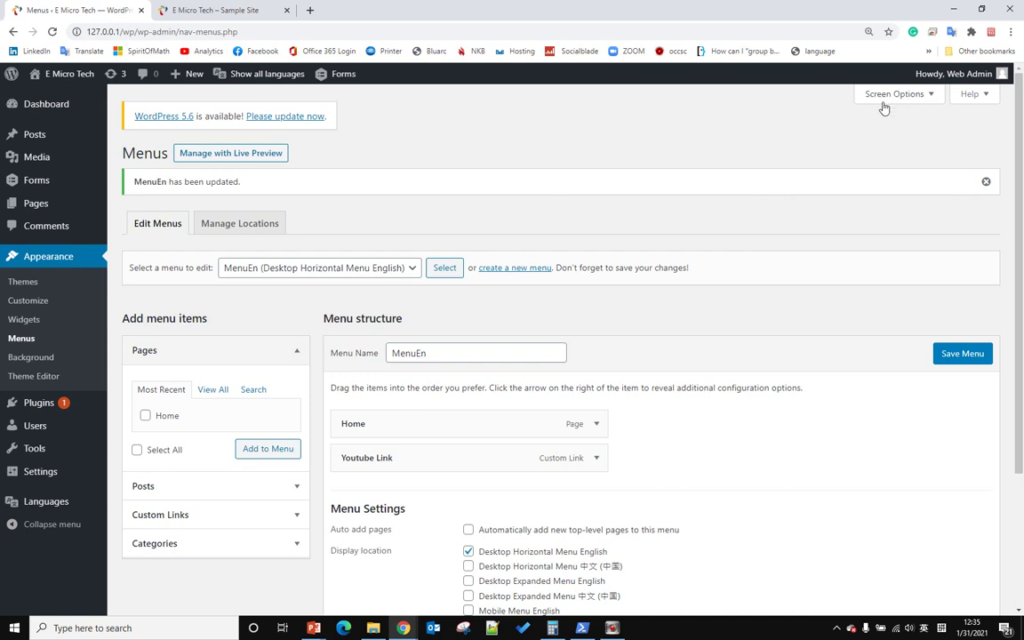
click(931, 96)
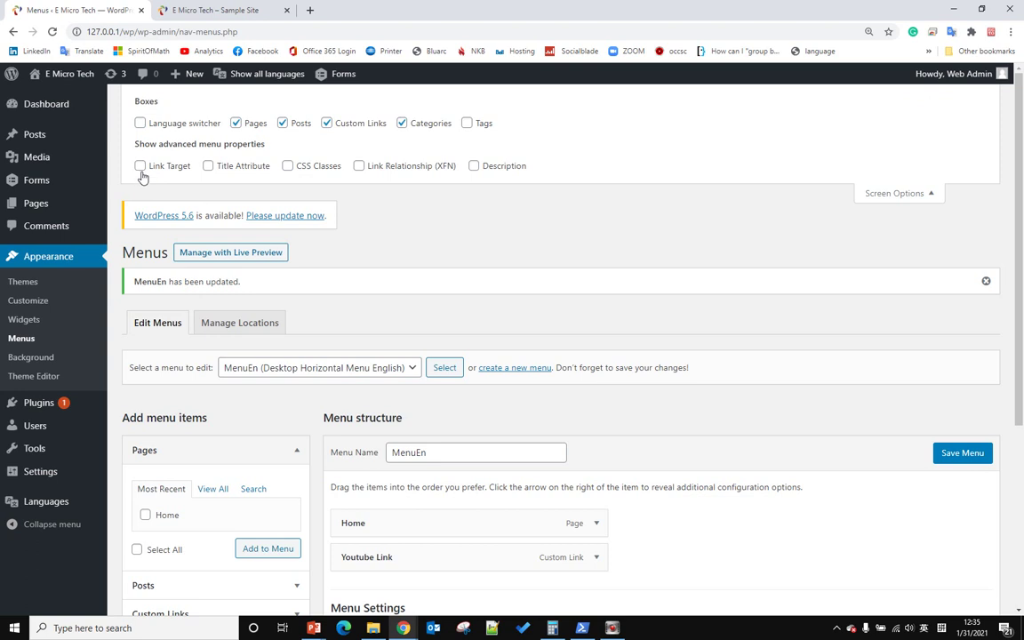
click(140, 168)
click(900, 193)
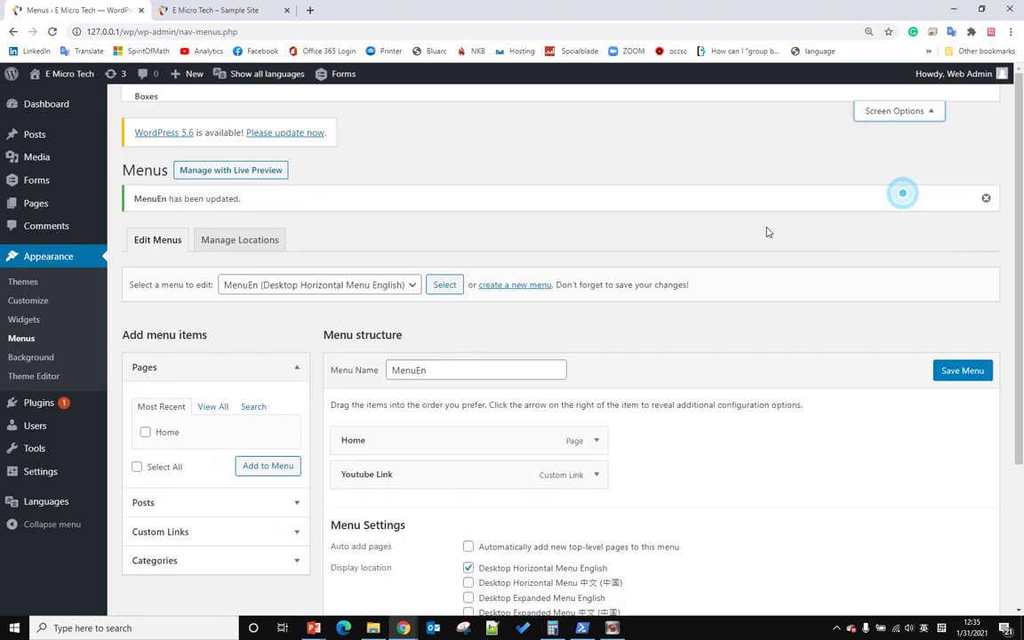
- Tick 'Open link in a new tab' on the Youtube Link item and save MenuEn
scroll(768, 231, down, 3)
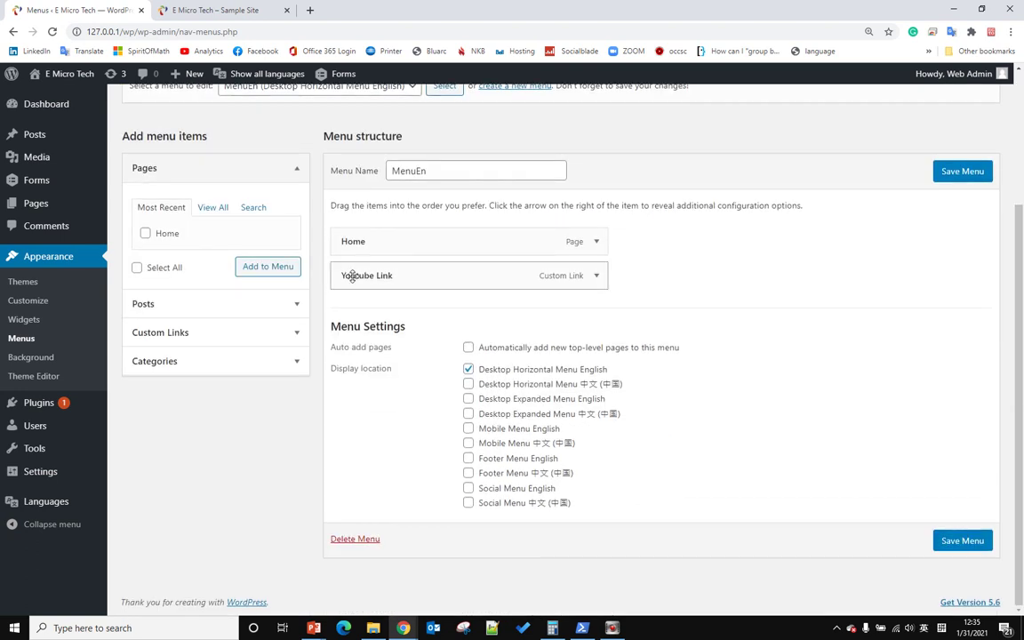
click(596, 277)
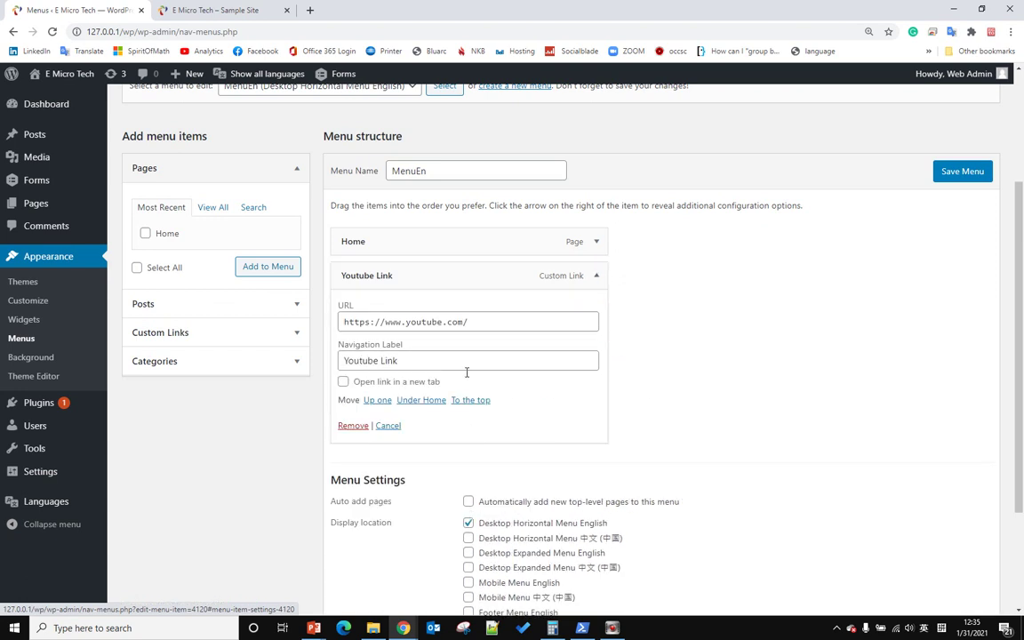
click(343, 381)
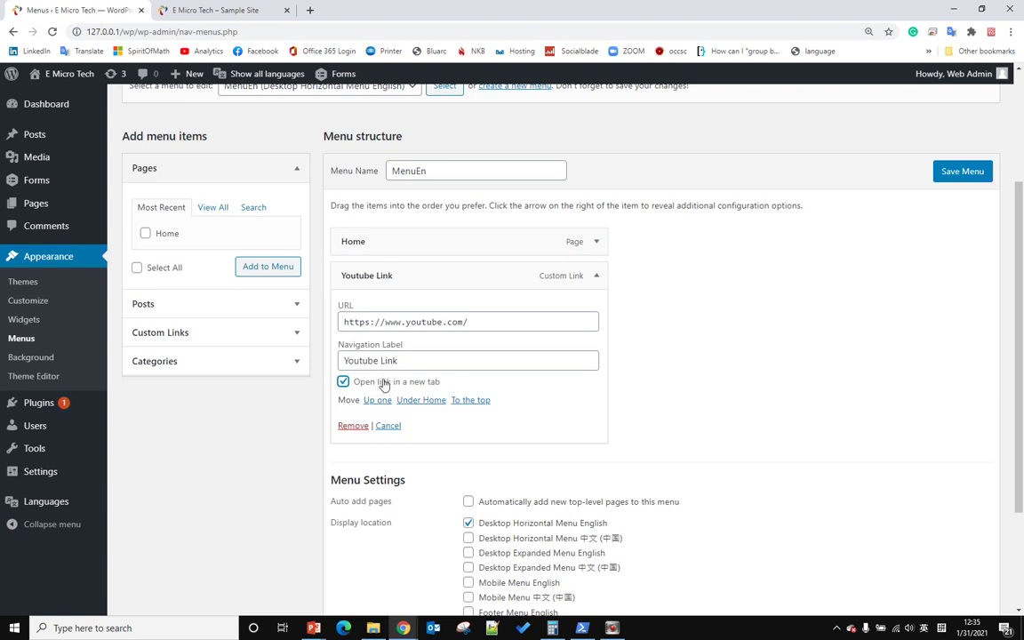
key(Return)
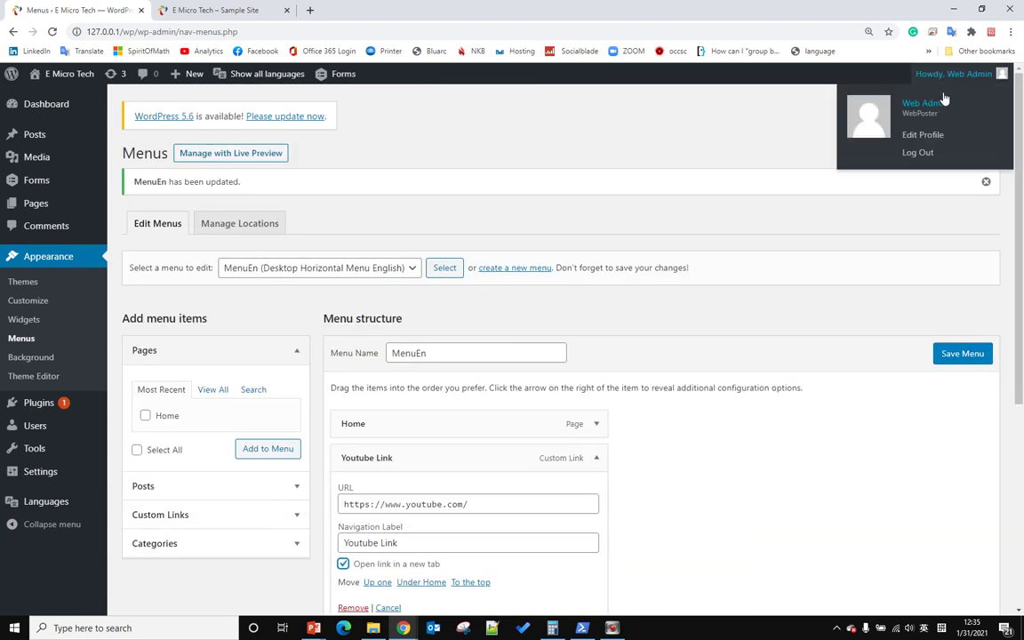
click(925, 95)
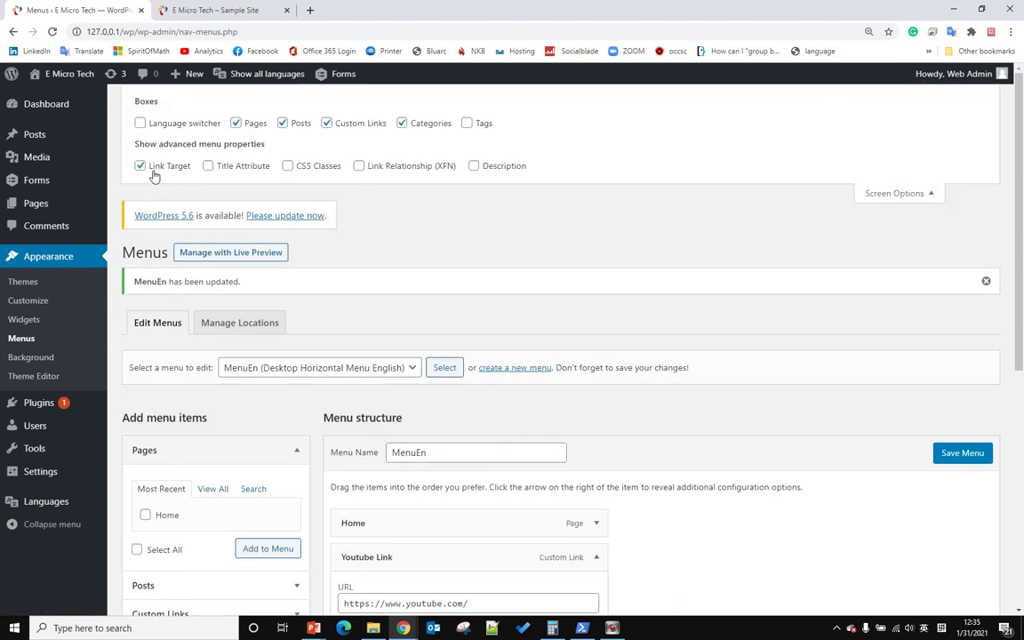
scroll(827, 436, down, 3)
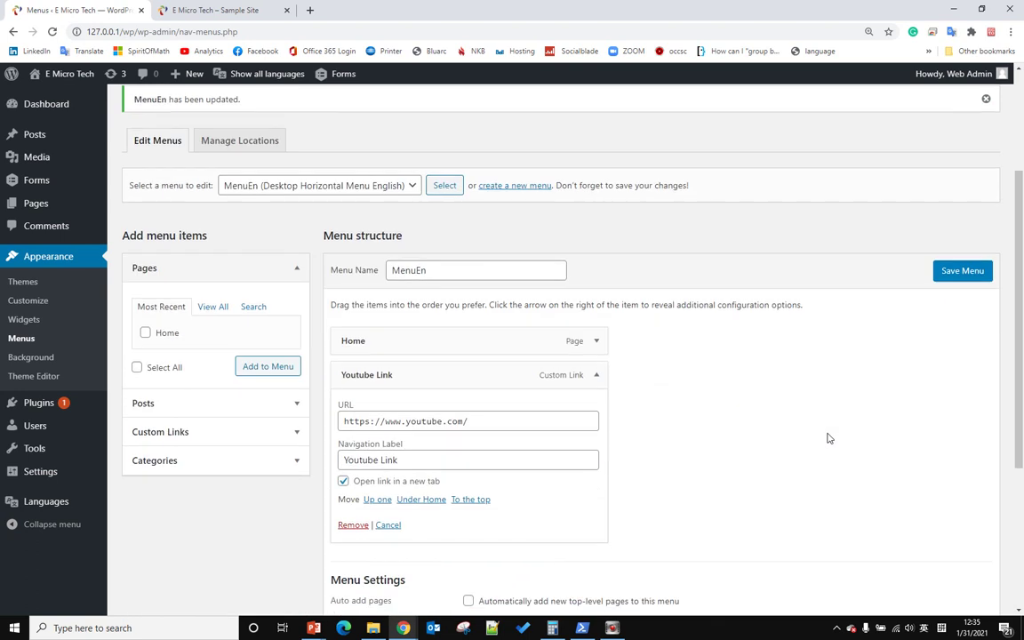
click(948, 271)
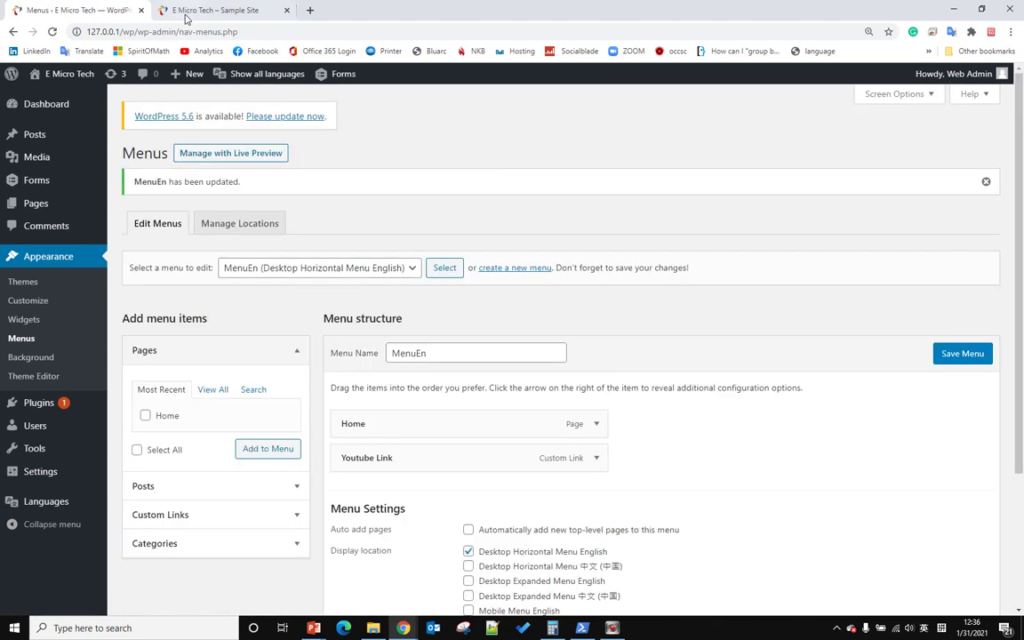
- Click Youtube Link on the live site to confirm YouTube opens in a new tab
click(187, 11)
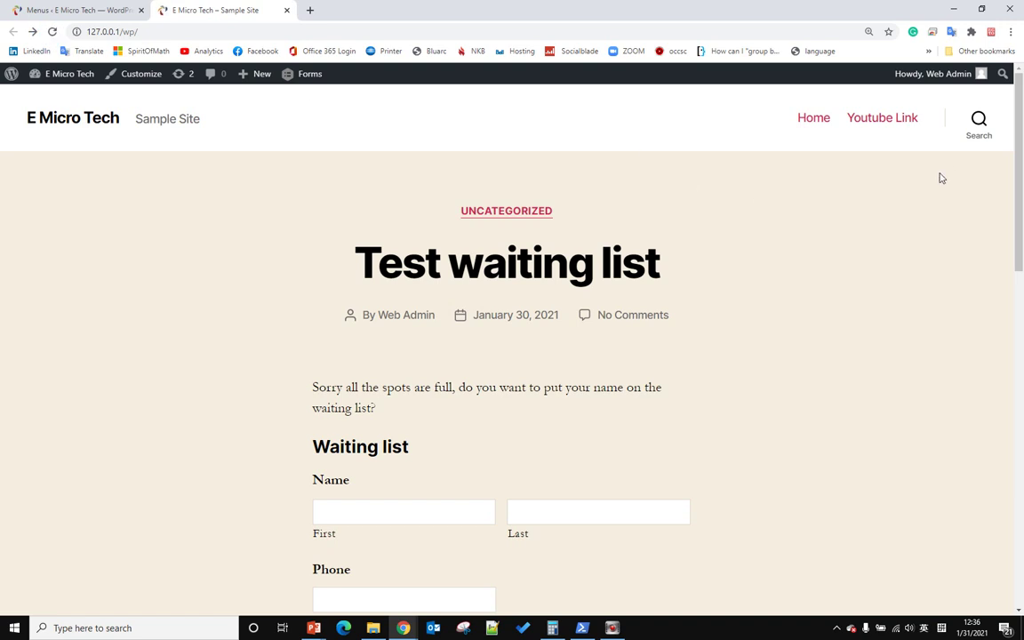
click(878, 119)
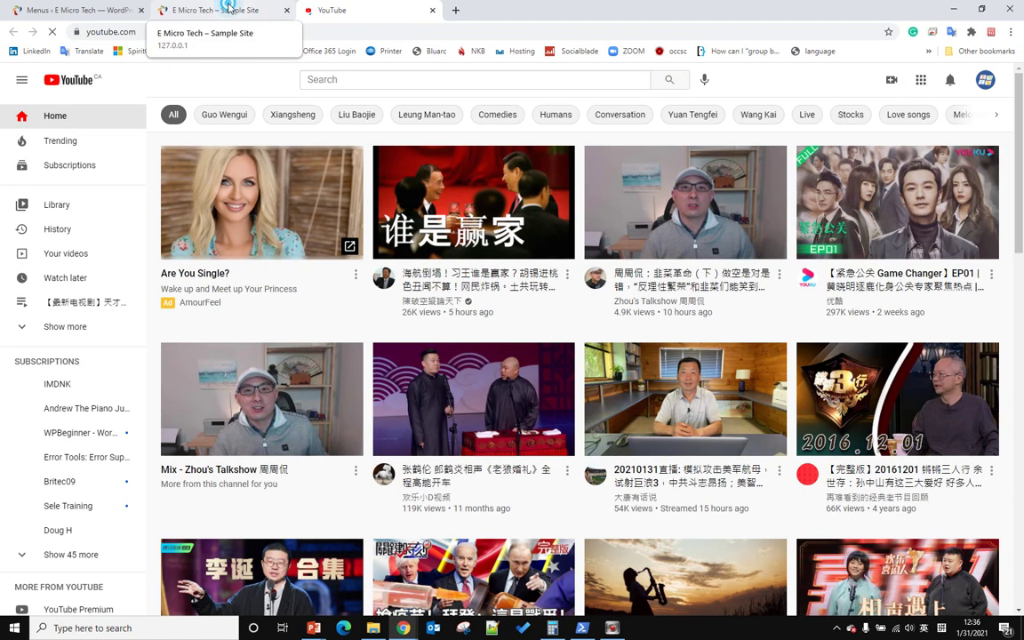
click(227, 10)
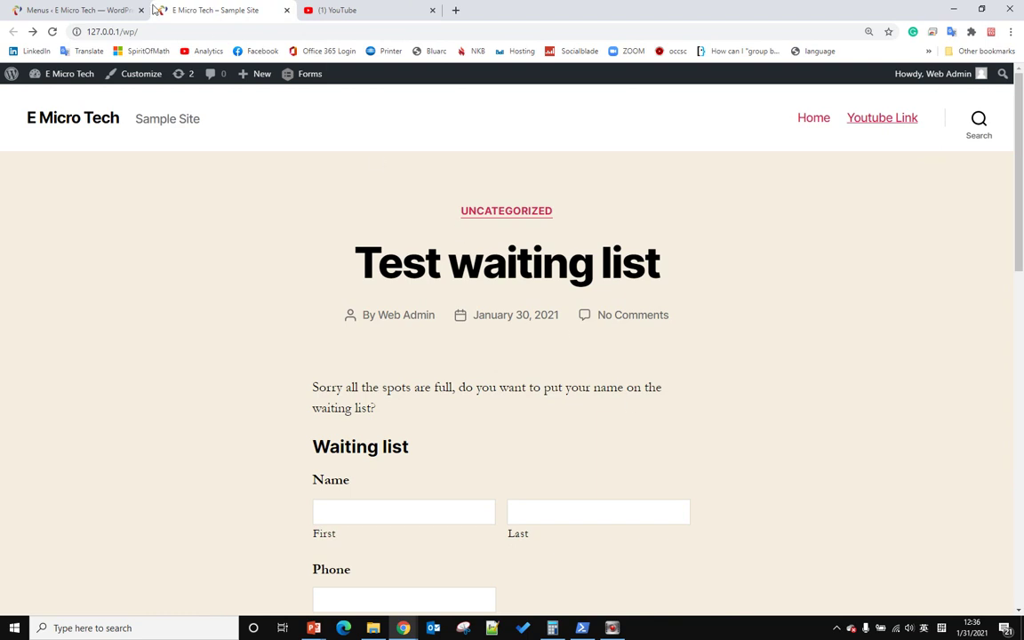
click(76, 10)
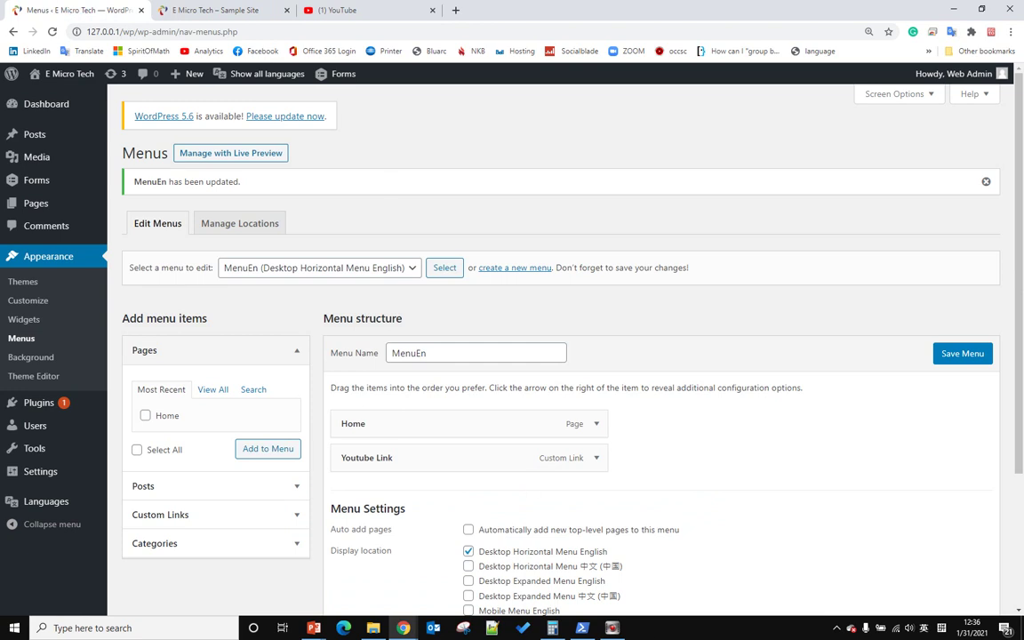